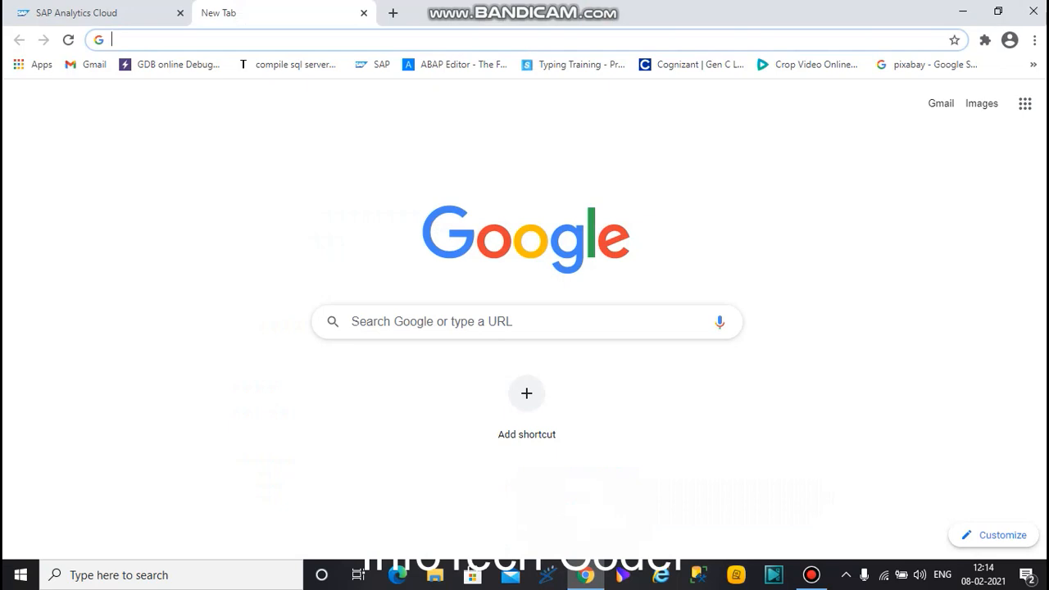
Search the web for "sap analytics cloud" and open the SAP Analytics Cloud page on saphanajourney.com.
left_click(119, 39)
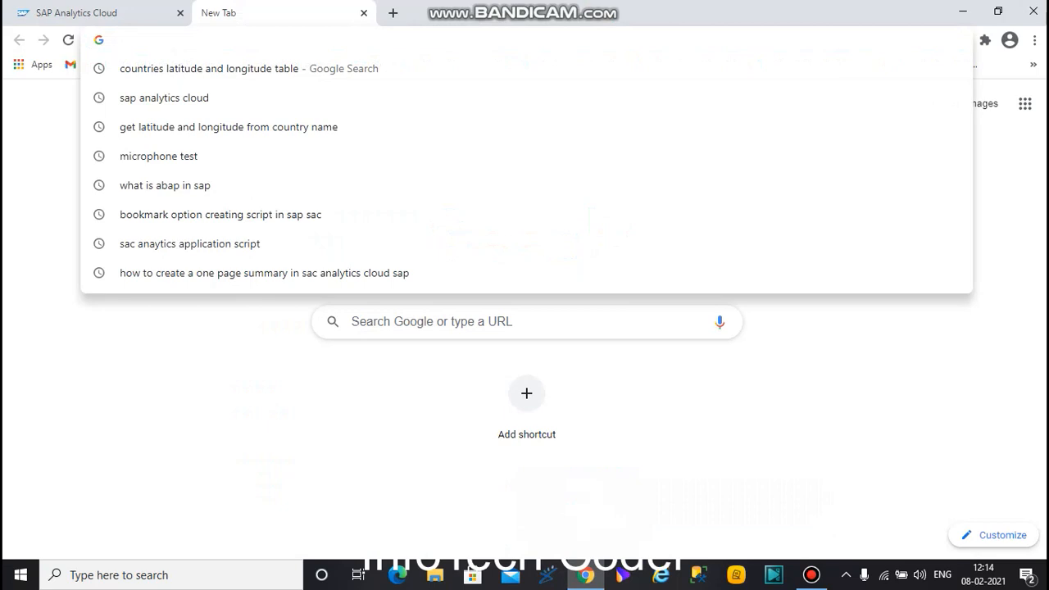
type("sap")
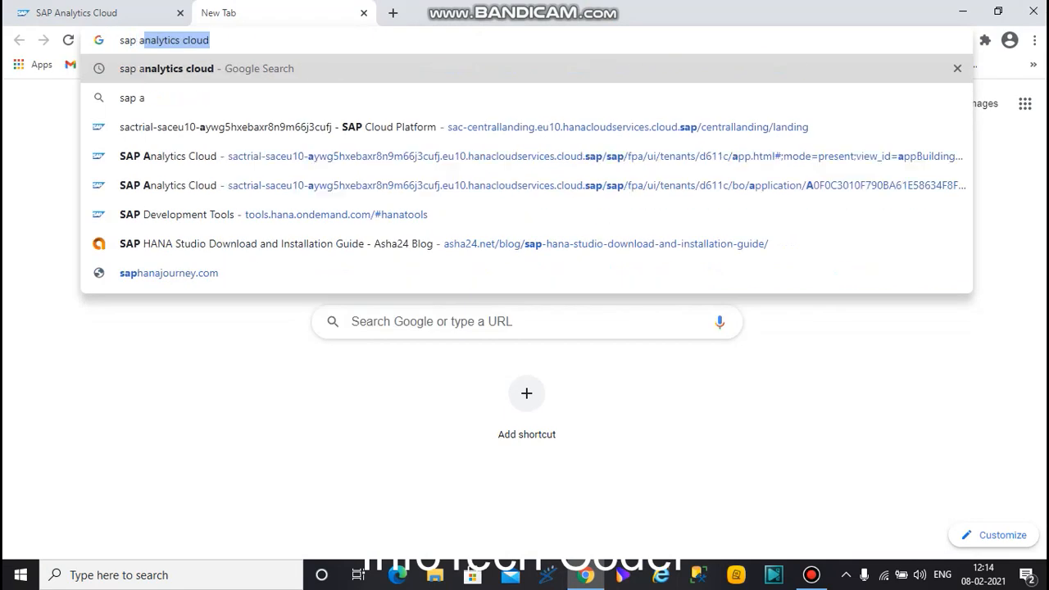
type(" an")
key("Return")
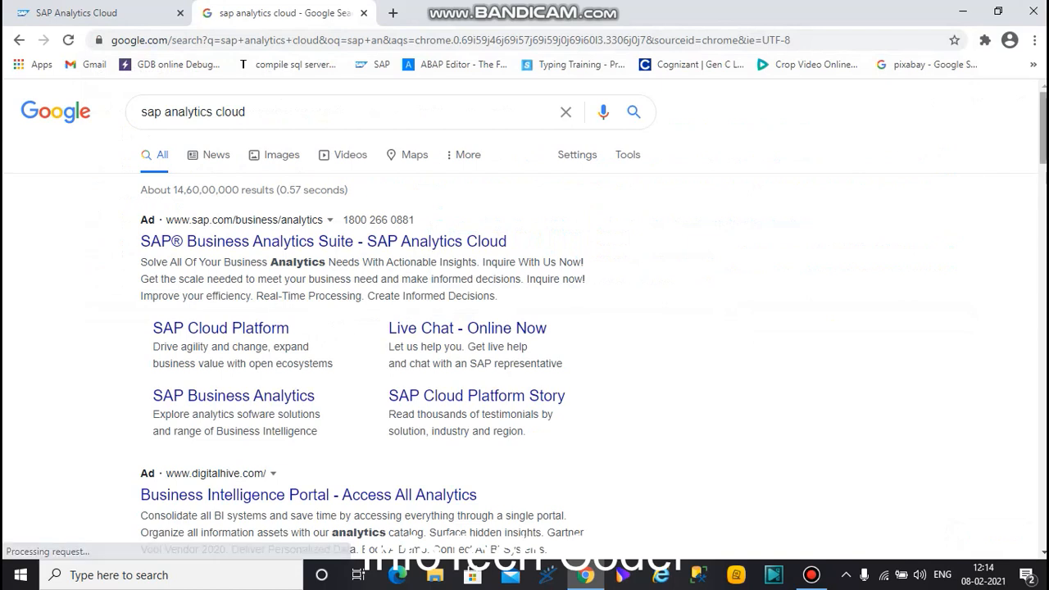
scroll(525, 328, "down", 4)
scroll(524, 328, "down", 4)
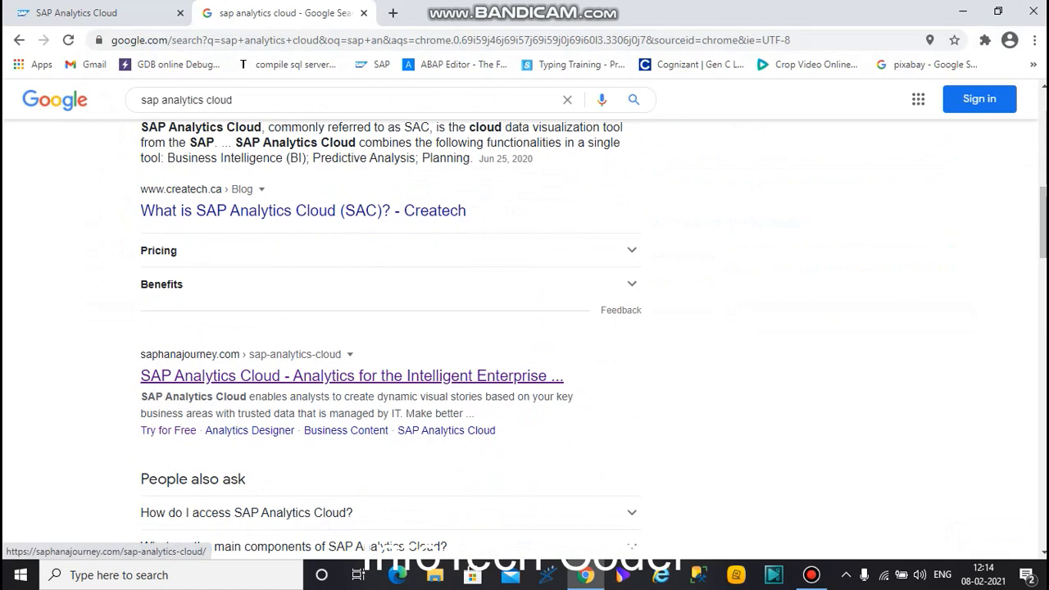
left_click(353, 376)
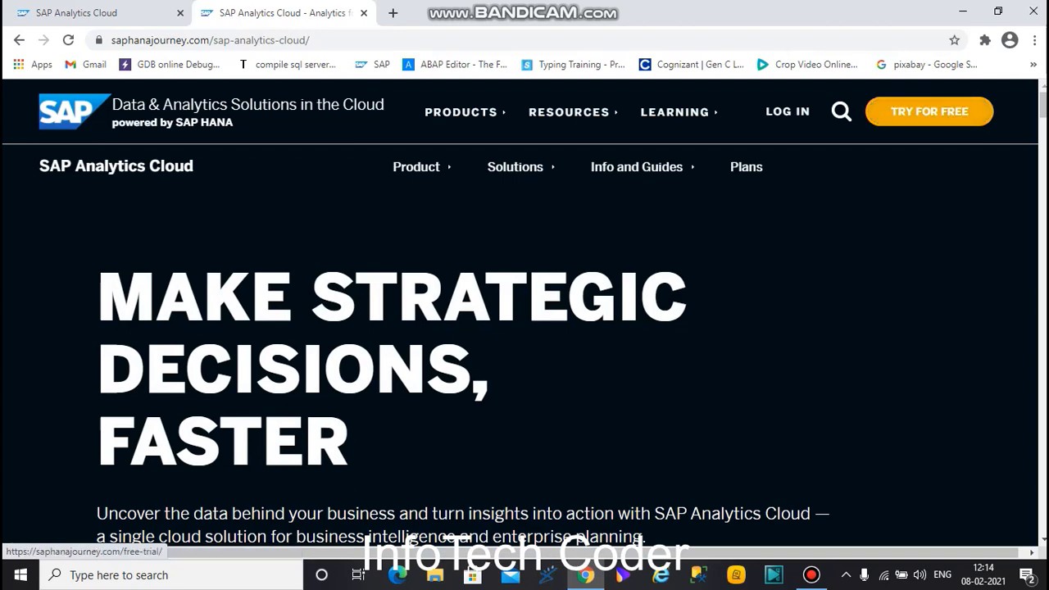
Open the SAP Analytics Cloud free trial page and view its sign-up form down to the submission option.
left_click(930, 111)
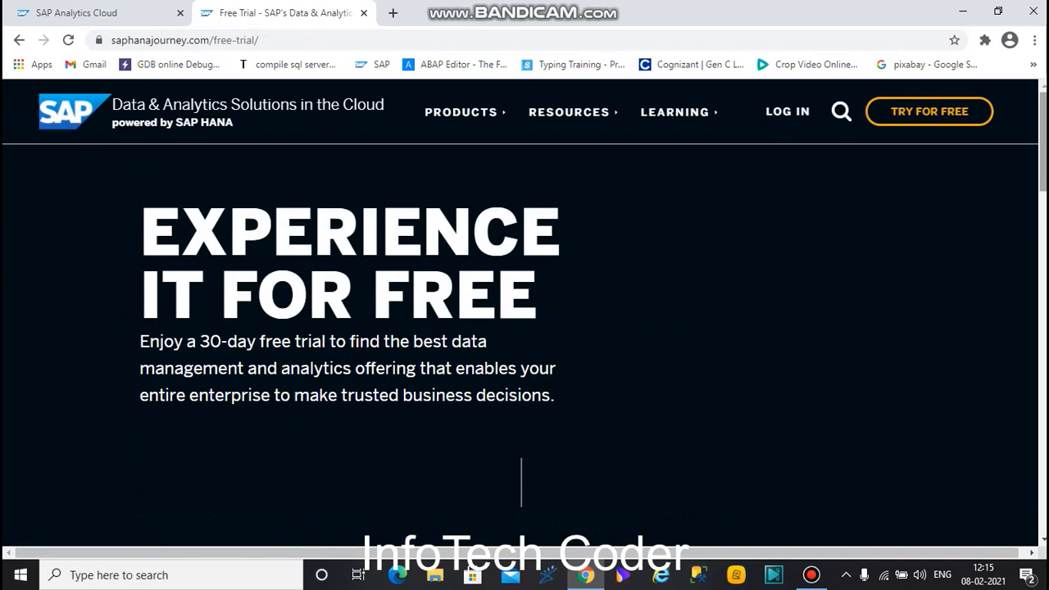
scroll(525, 312, "down", 4)
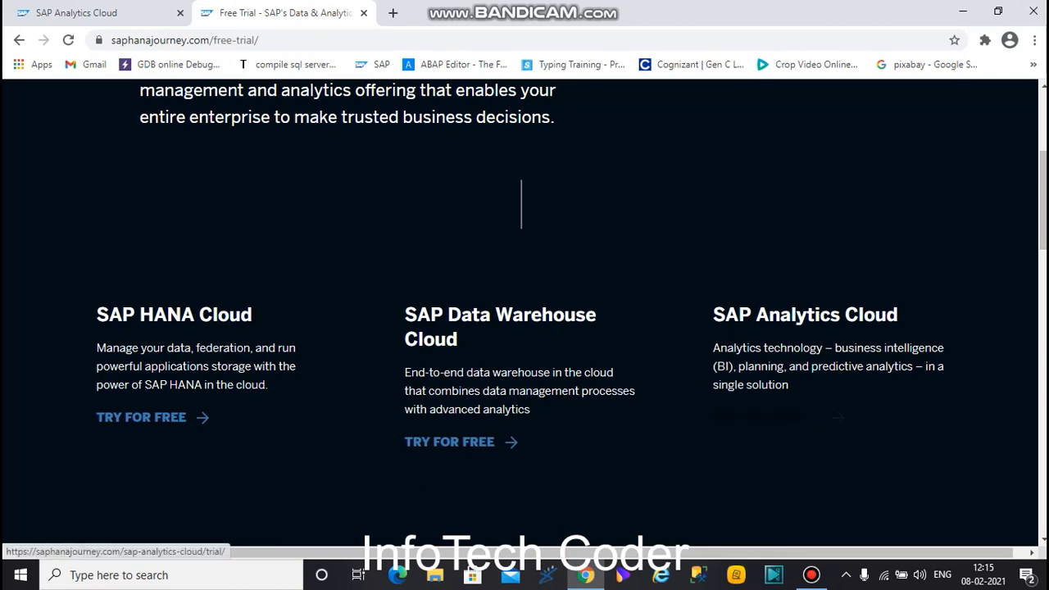
left_click(758, 417)
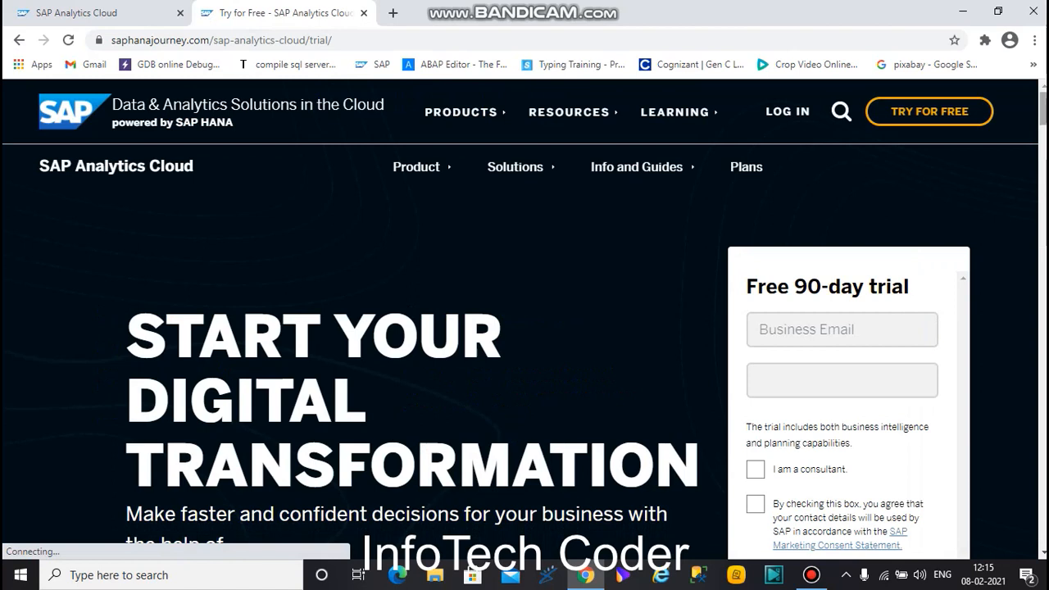
scroll(586, 322, "down", 1)
scroll(586, 322, "down", 3)
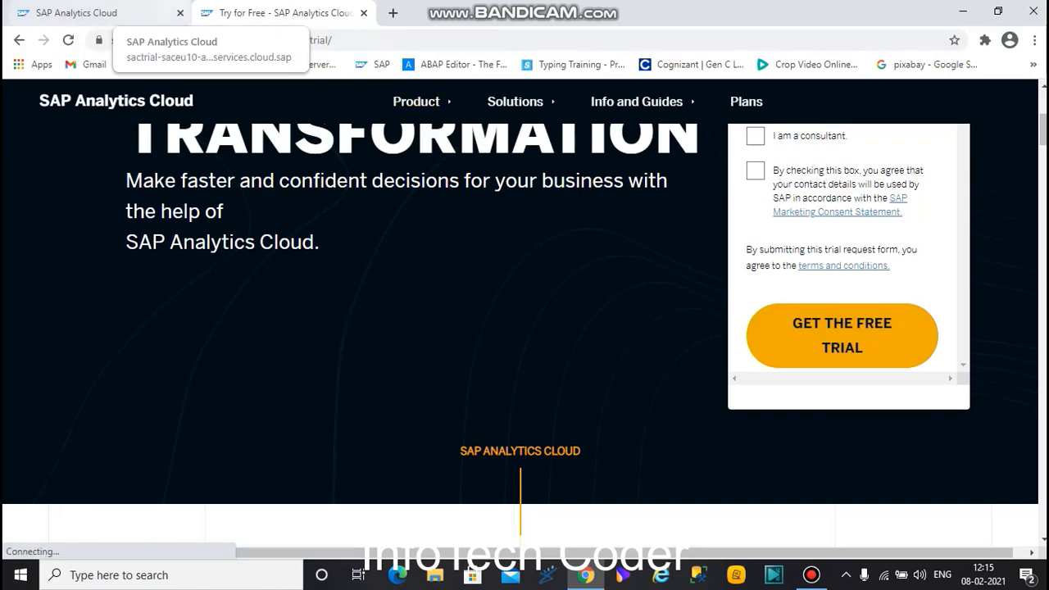
Switch to the open SAP Analytics Cloud session and start a new model.
left_click(76, 13)
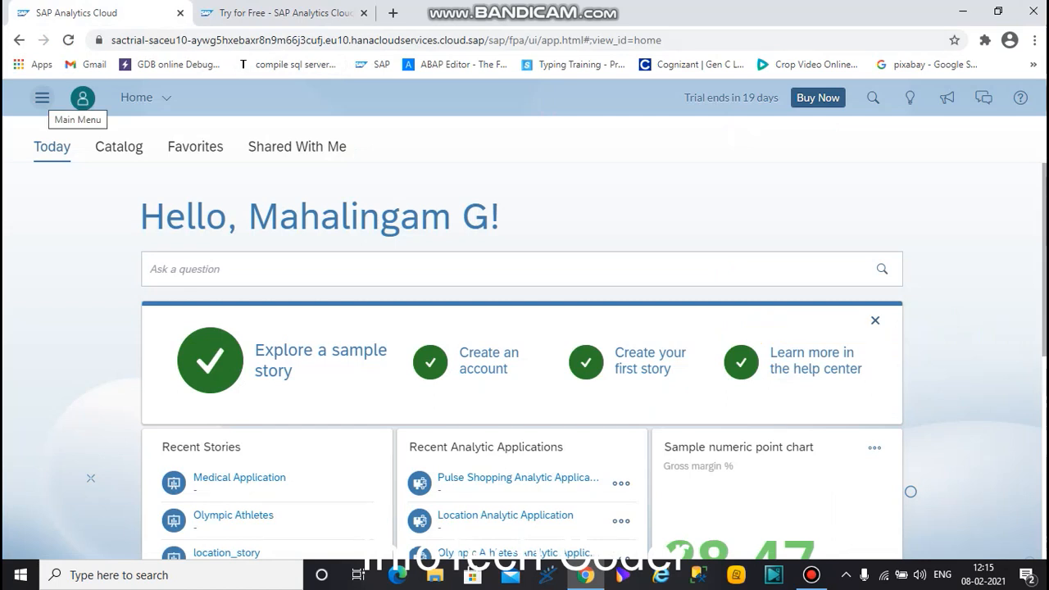
left_click(42, 98)
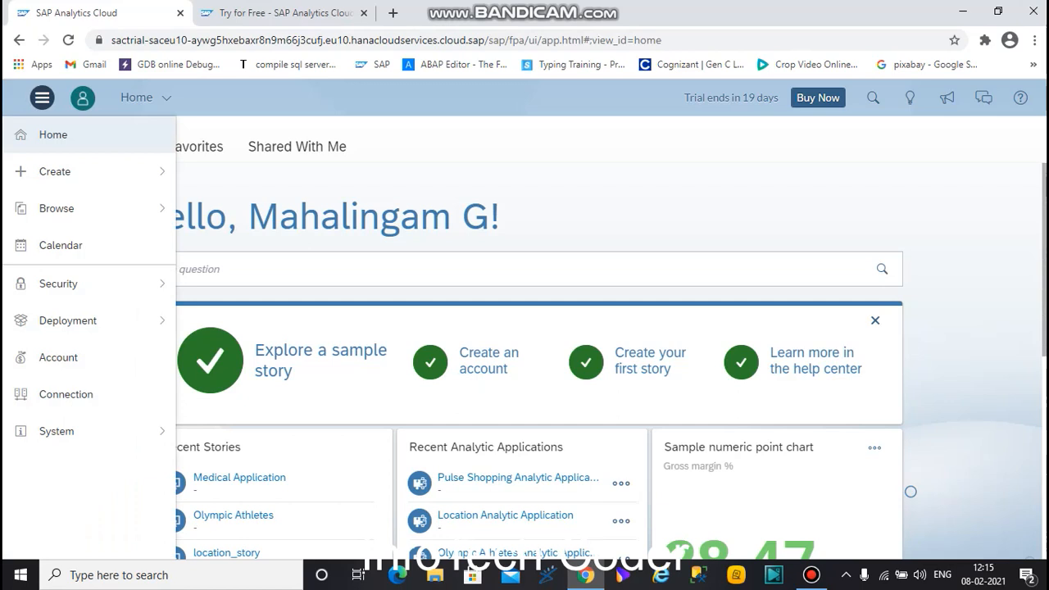
mouse_move(54, 171)
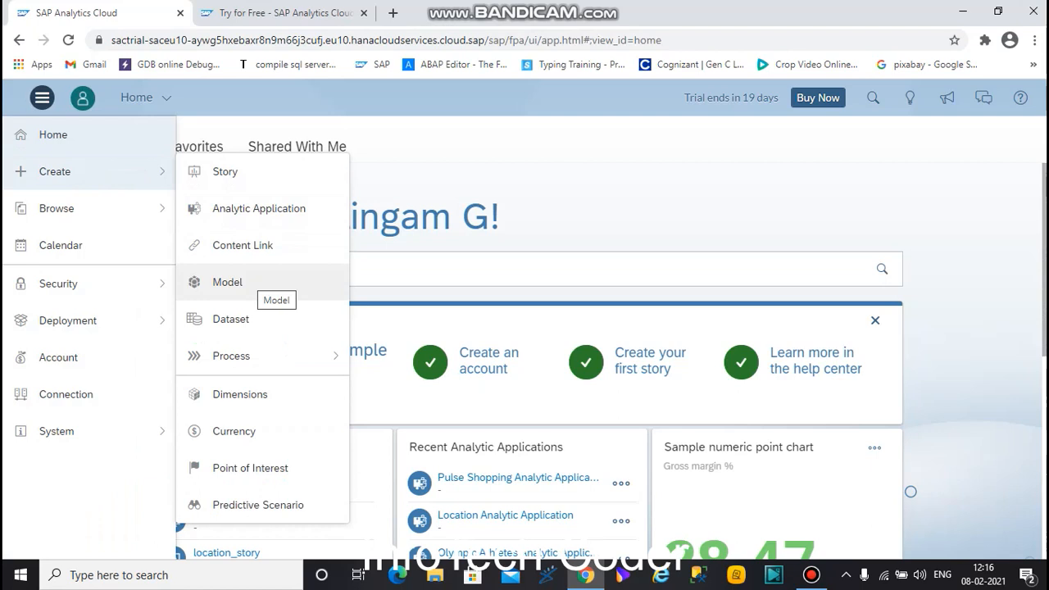
left_click(238, 282)
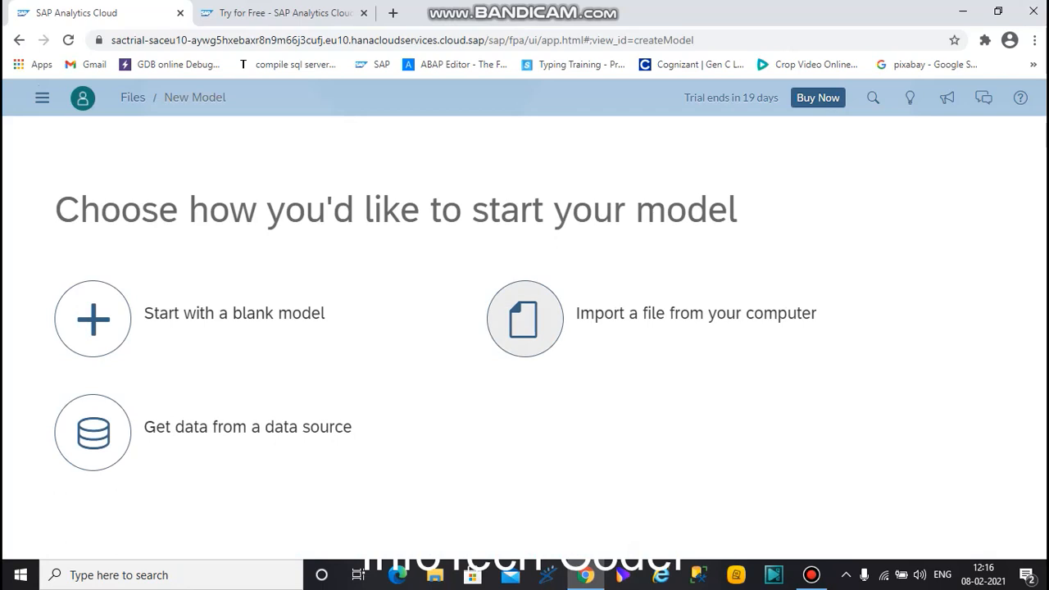
Choose to import a file from the computer and select Location details1 from the Desktop as the source.
left_click(525, 319)
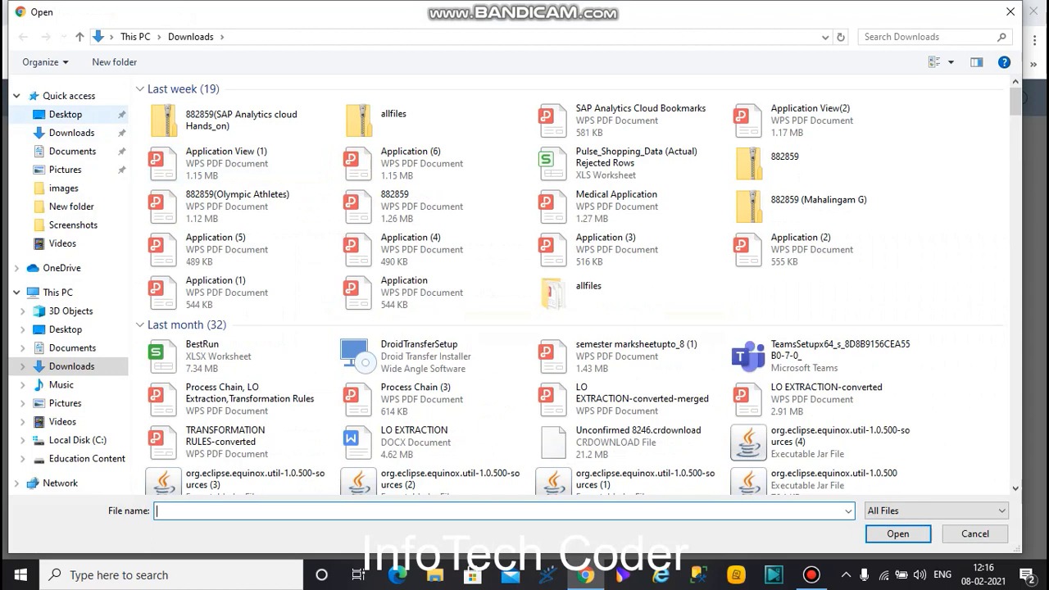
left_click(65, 114)
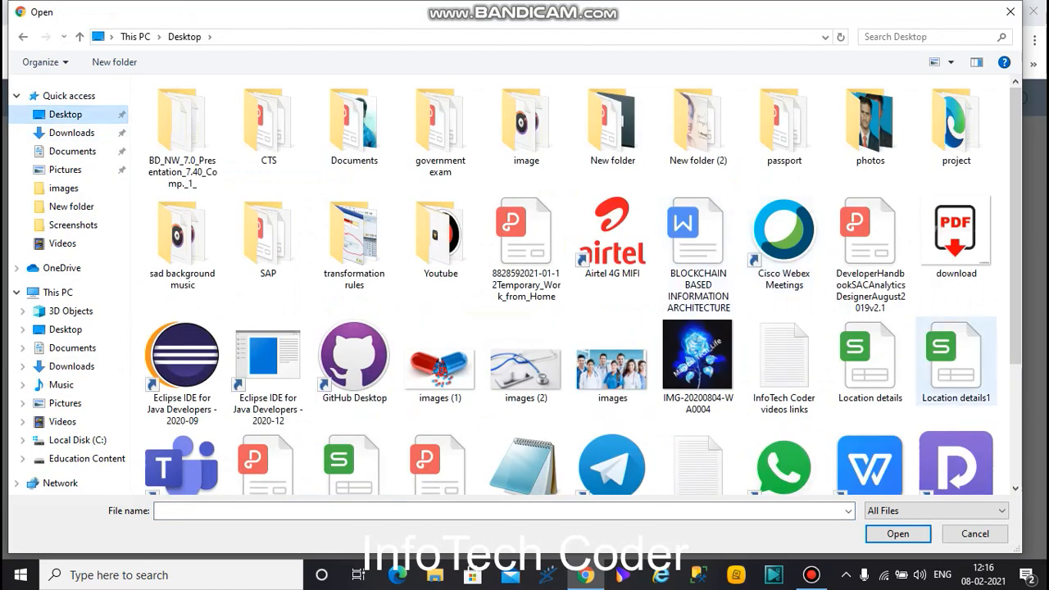
left_click(956, 361)
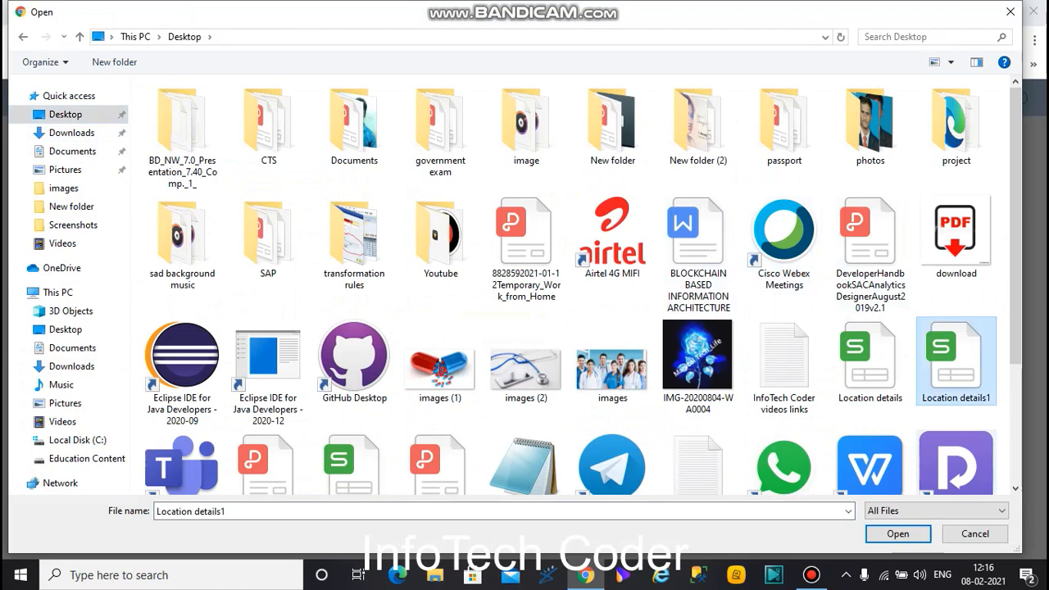
left_click(898, 534)
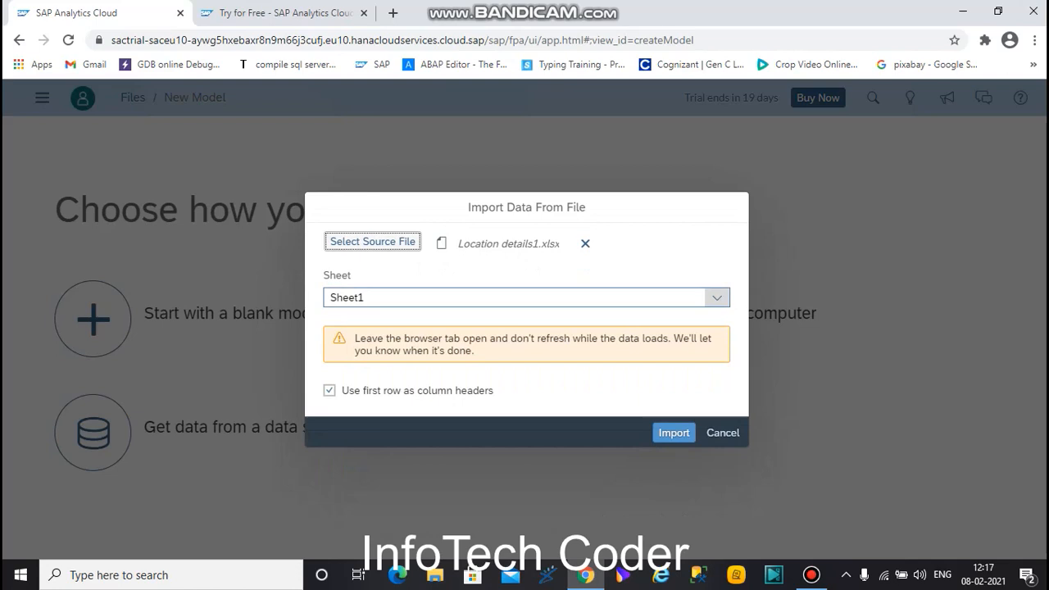
Import Sheet2 of the source file, using the first row as column headers.
left_click(717, 298)
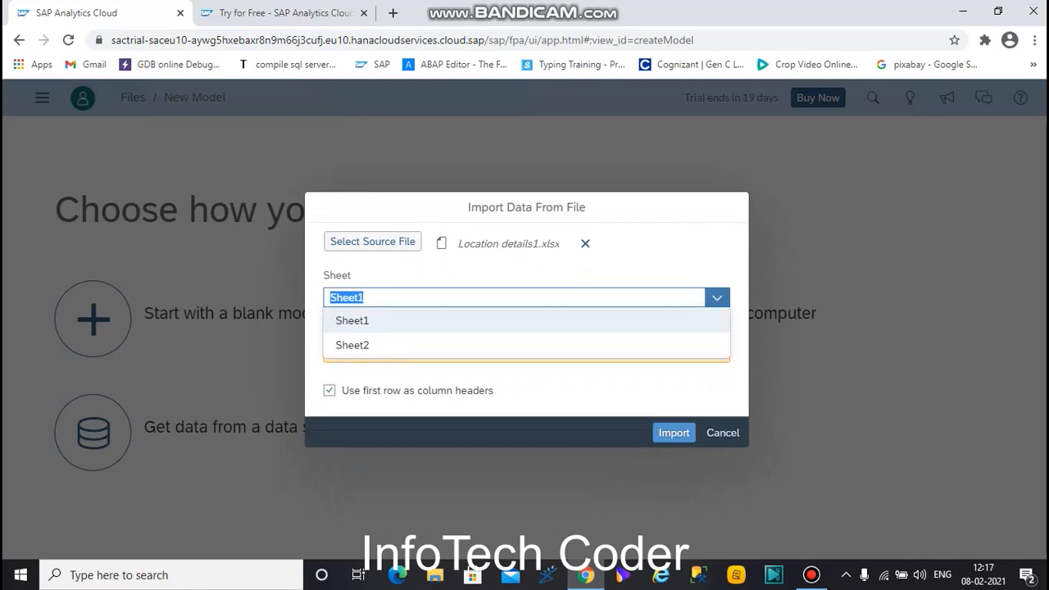
left_click(525, 345)
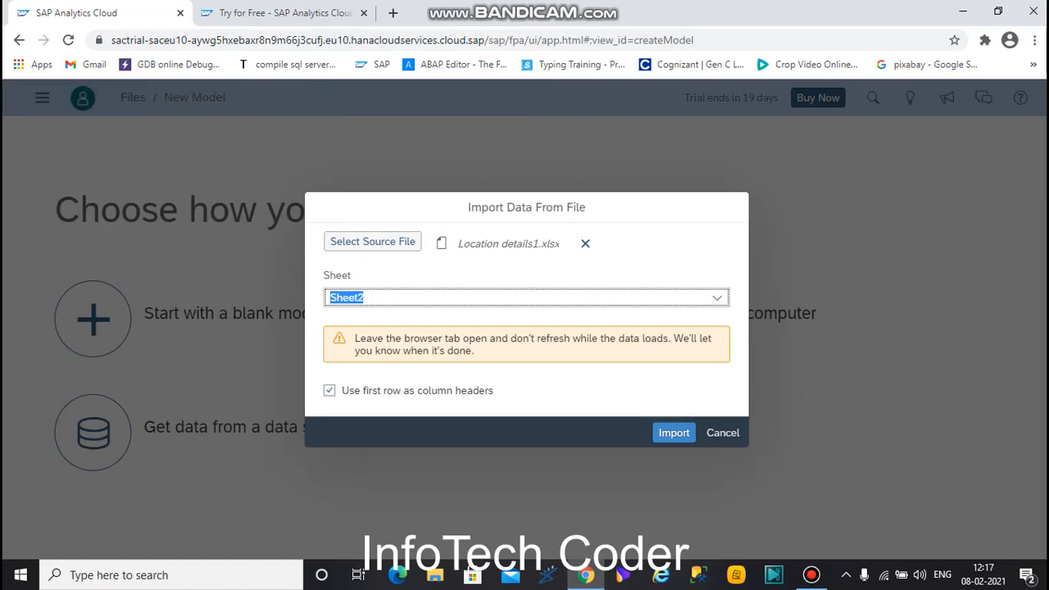
left_click(674, 433)
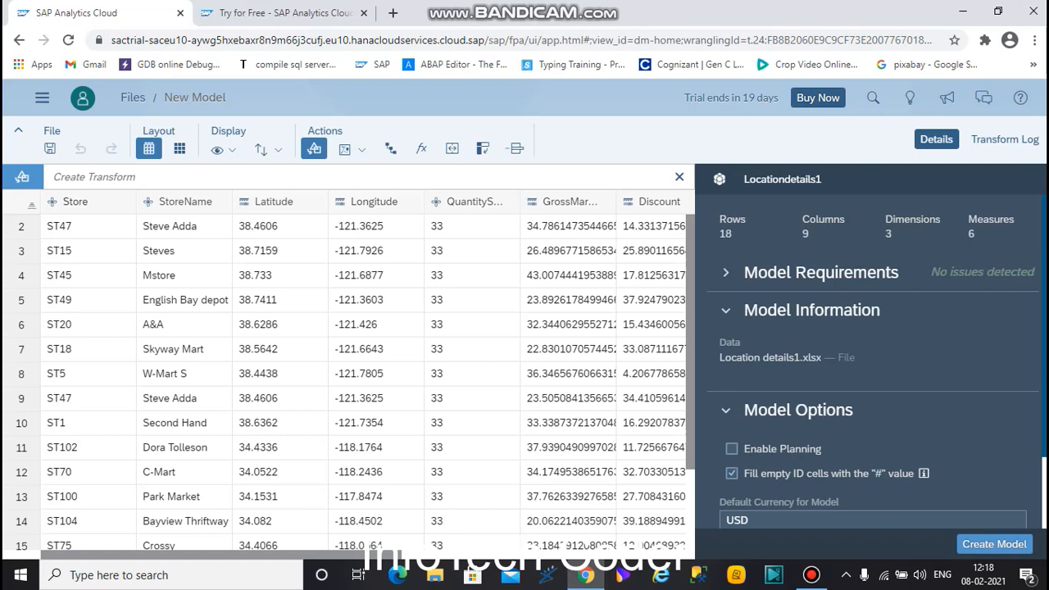
Set the Store column's type to a Generic dimension.
scroll(873, 361, "down", 2)
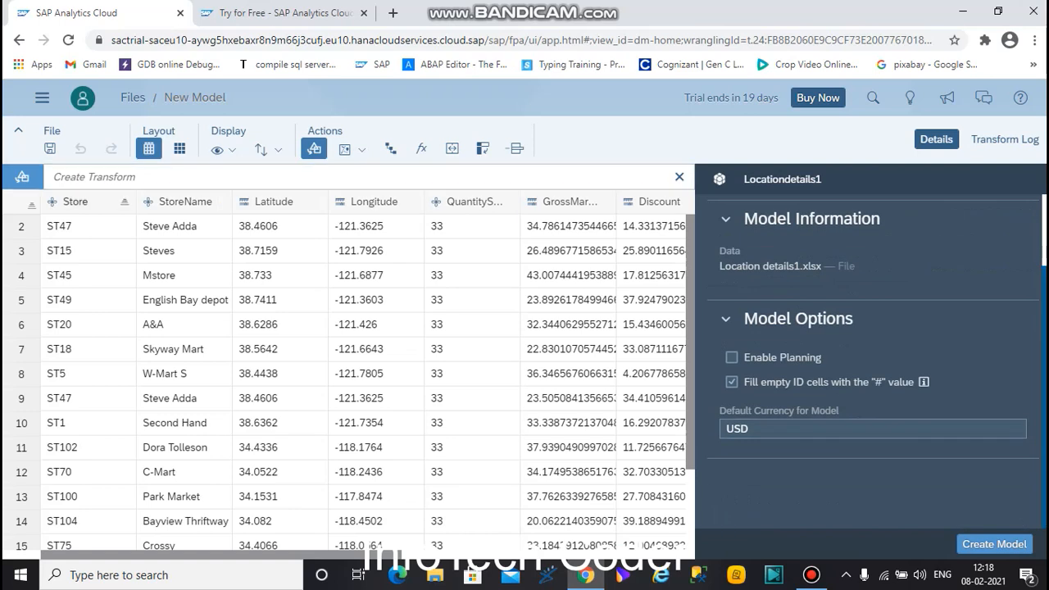
left_click(82, 201)
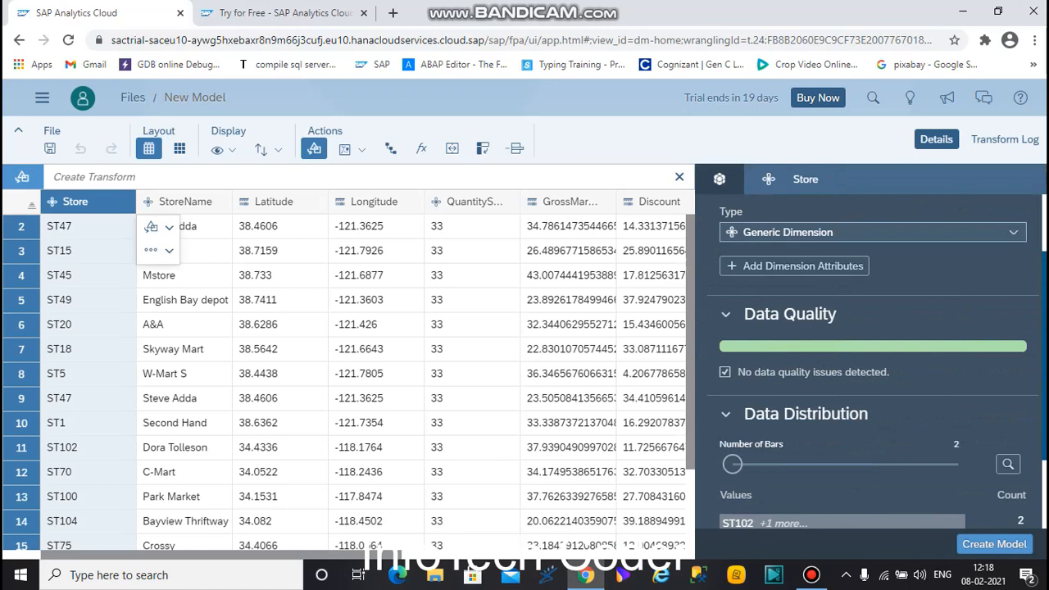
left_click(820, 232)
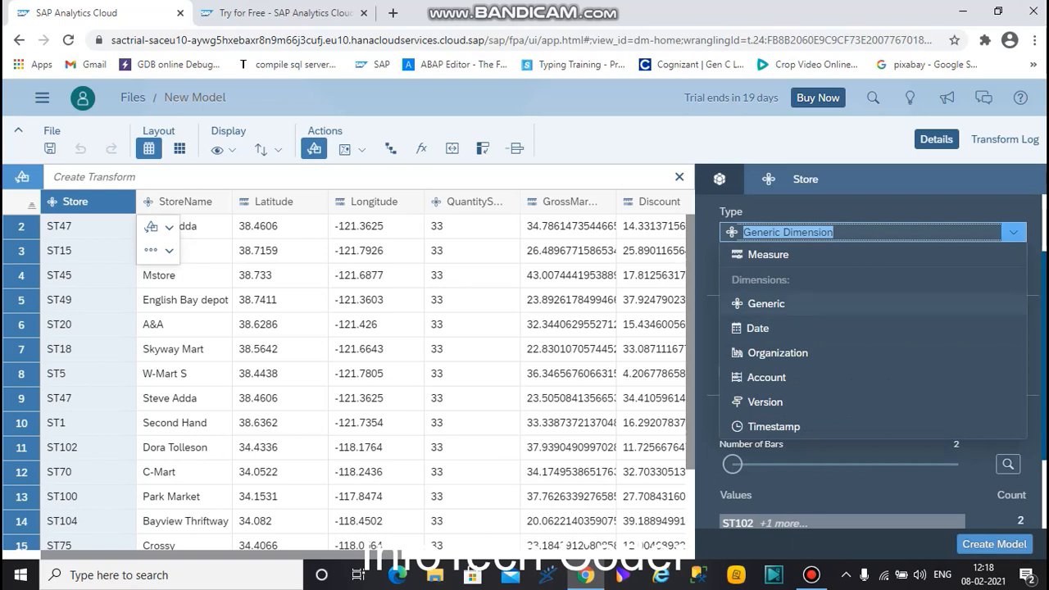
left_click(766, 304)
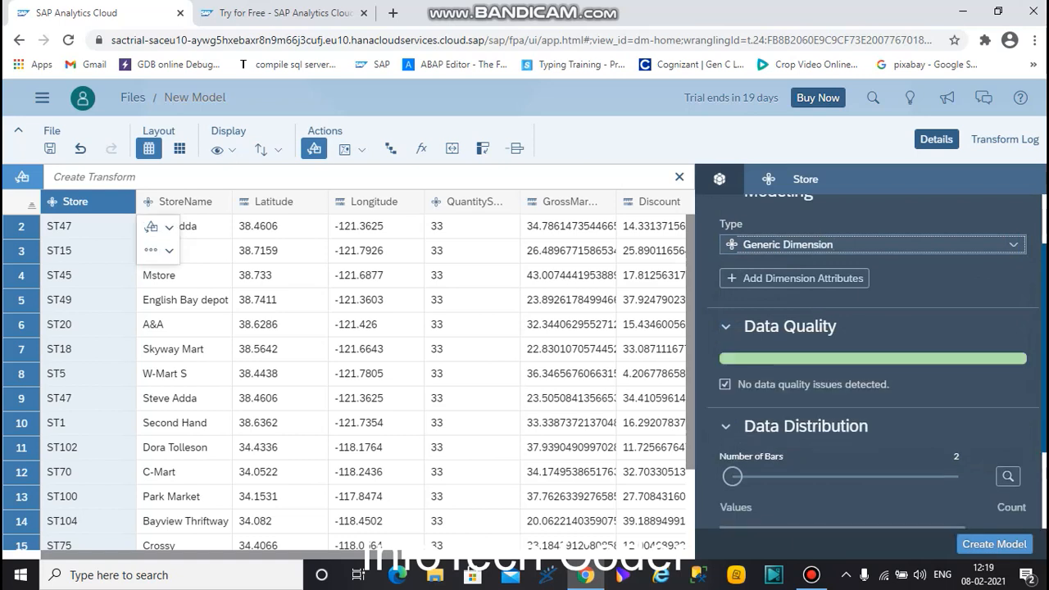
Review the imported columns from Store through PriceFixed and examine the Store column's data quality and distribution.
scroll(363, 379, "right", 5)
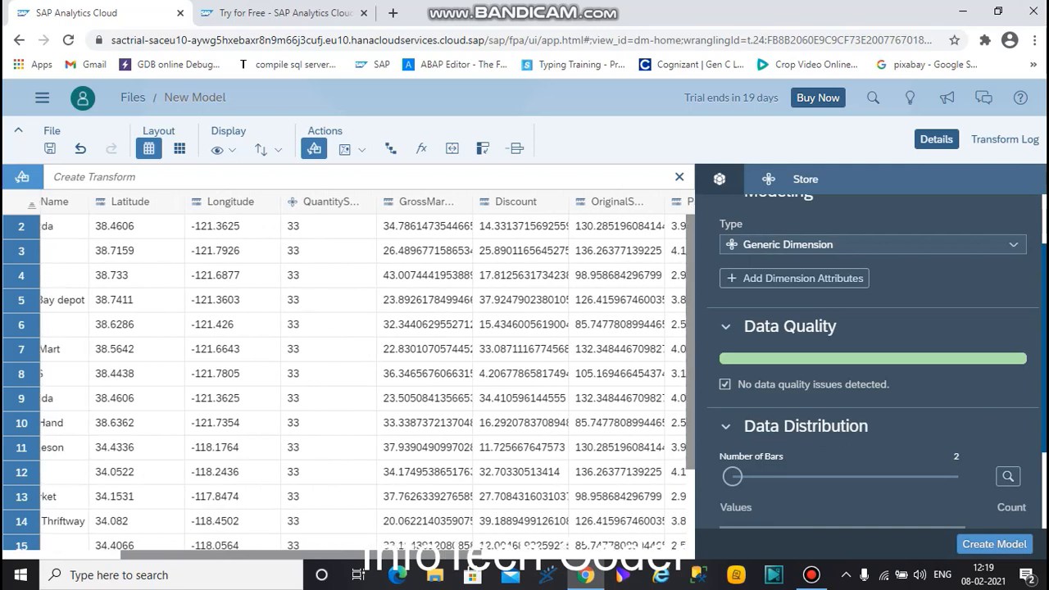
scroll(363, 379, "right", 1)
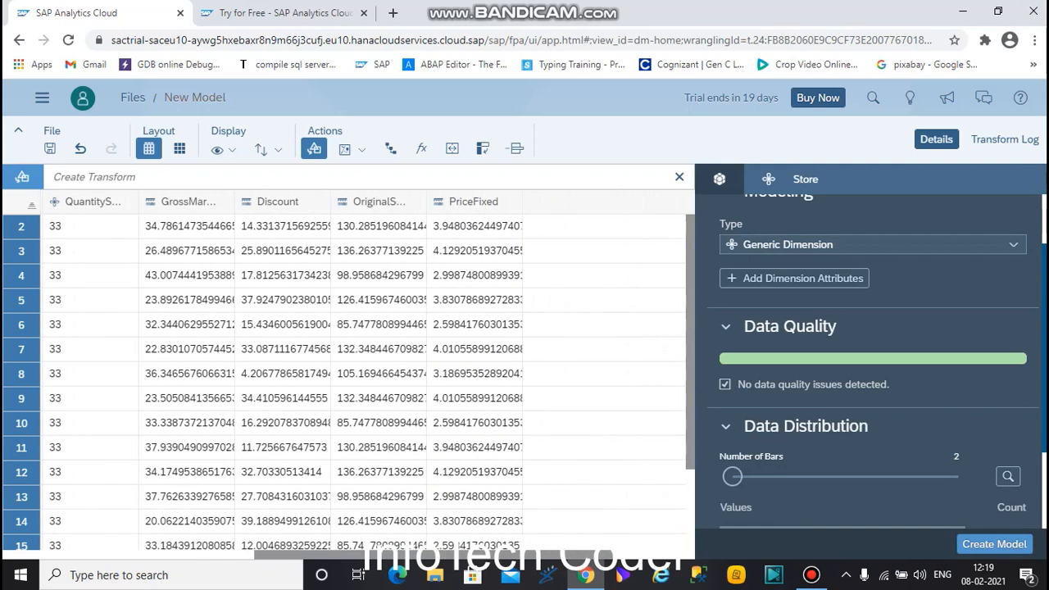
scroll(363, 378, "left", 7)
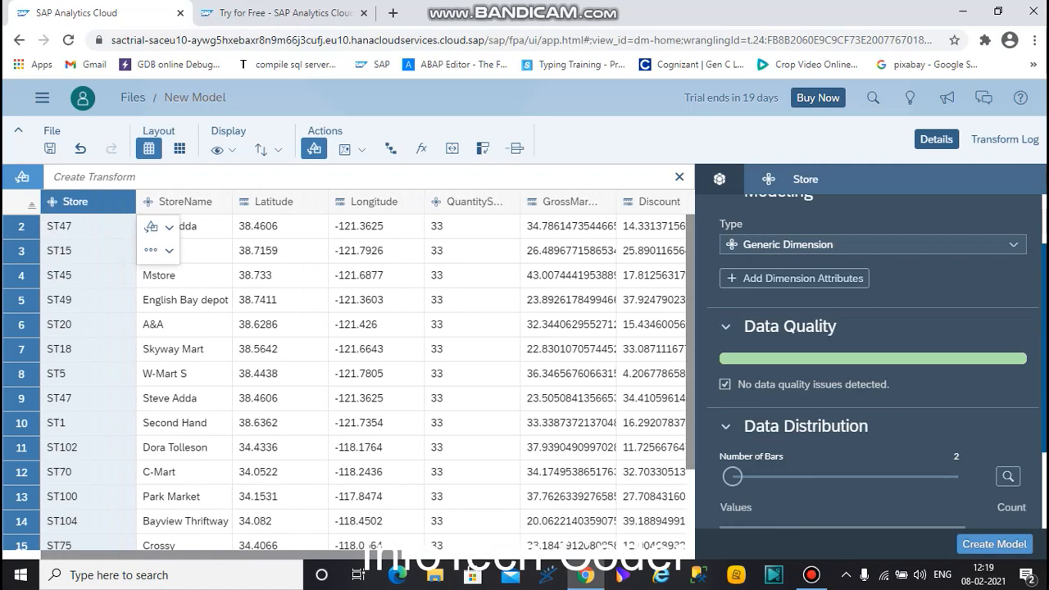
scroll(364, 379, "right", 1)
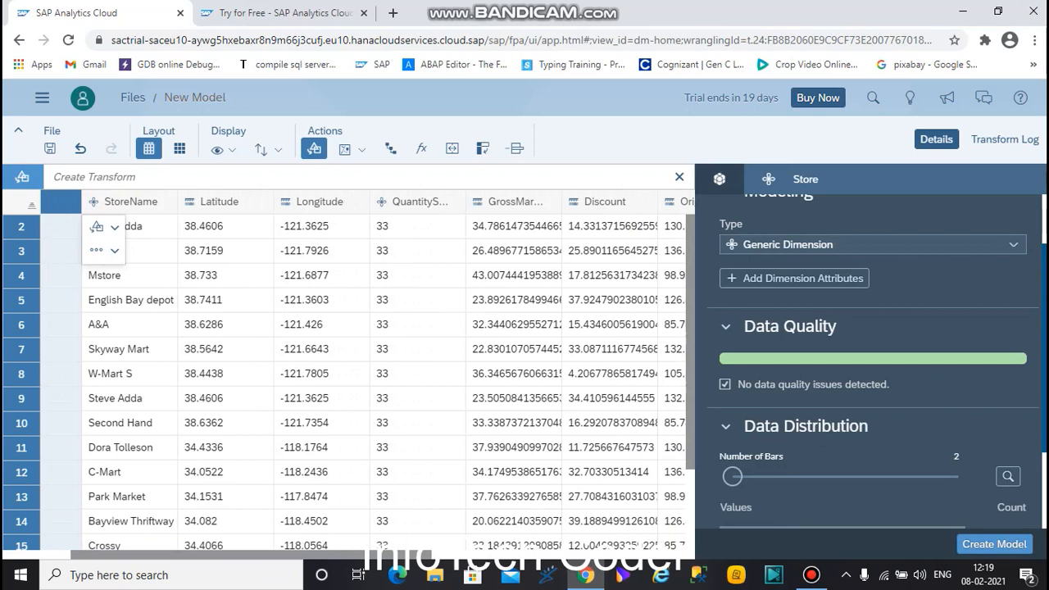
scroll(363, 378, "right", 3)
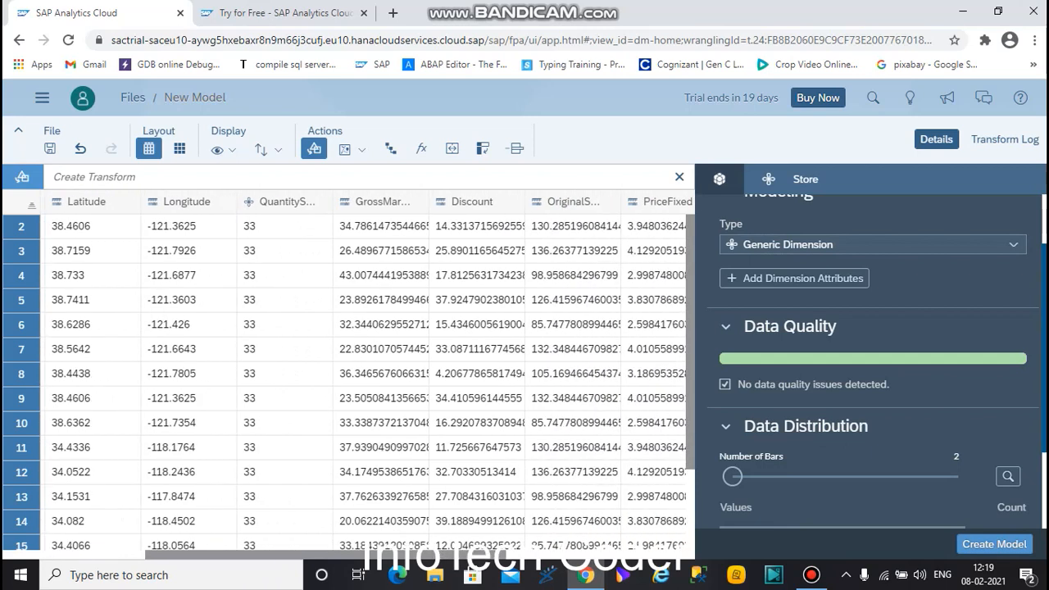
scroll(363, 379, "right", 1)
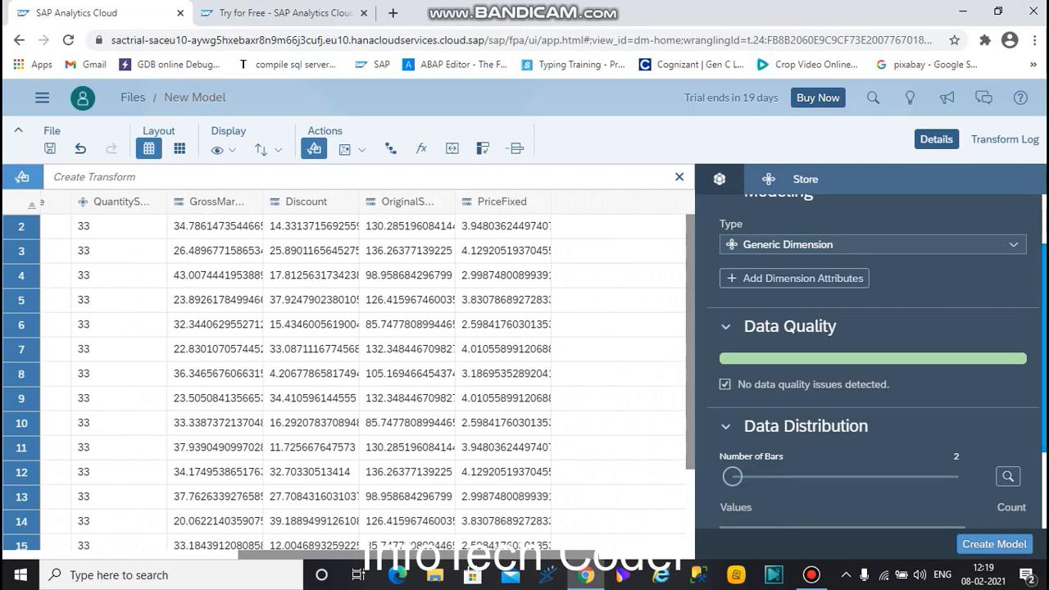
left_click_drag(1045, 348, 1045, 425)
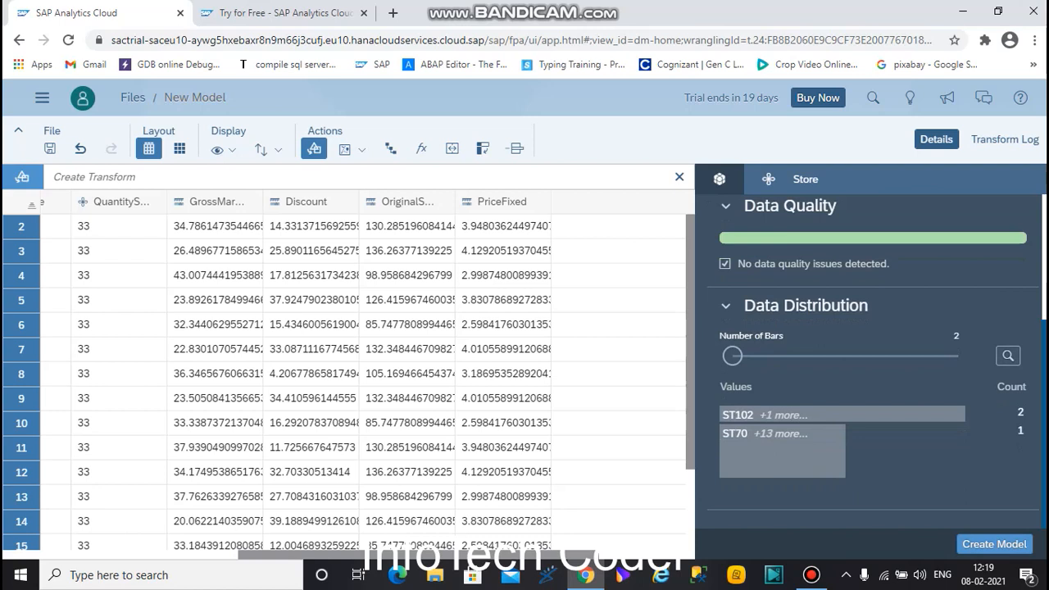
Inspect the data quality and distribution of the PriceFixed and QuantitySold columns.
left_click(525, 202)
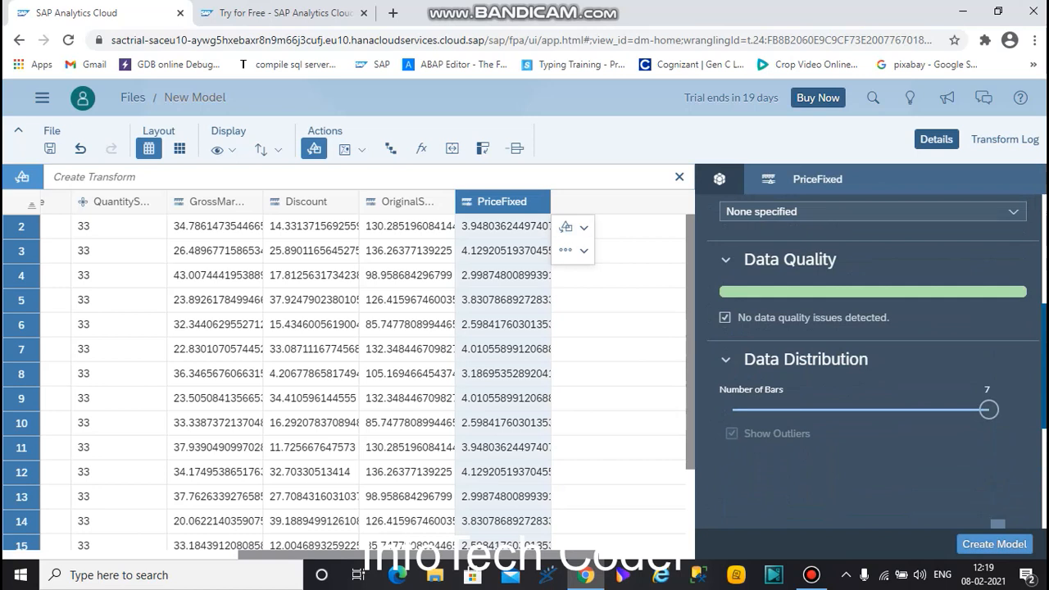
left_click_drag(1044, 368, 1044, 468)
mouse_move(813, 409)
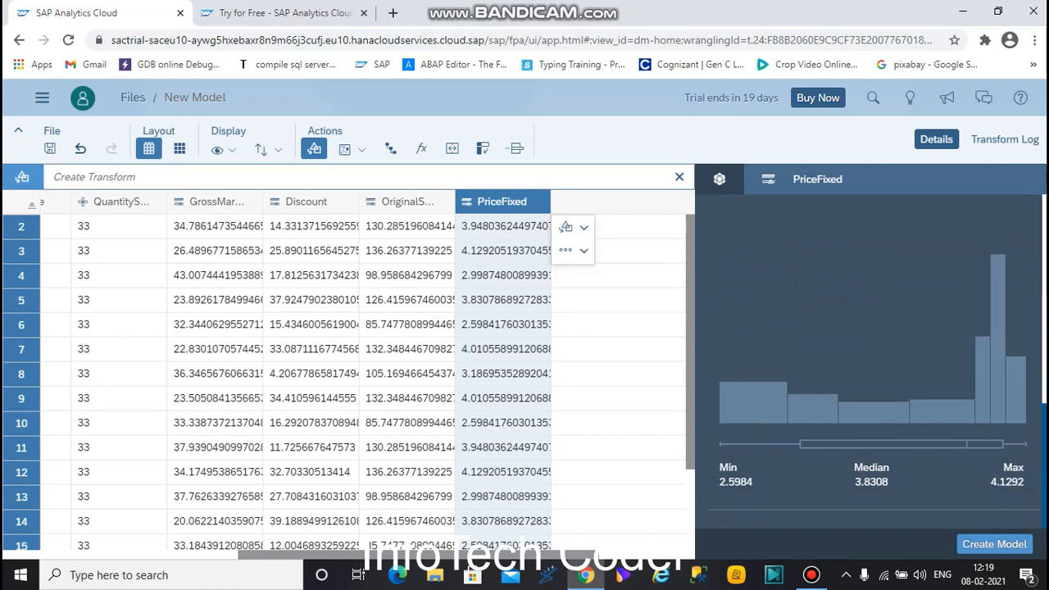
left_click(120, 202)
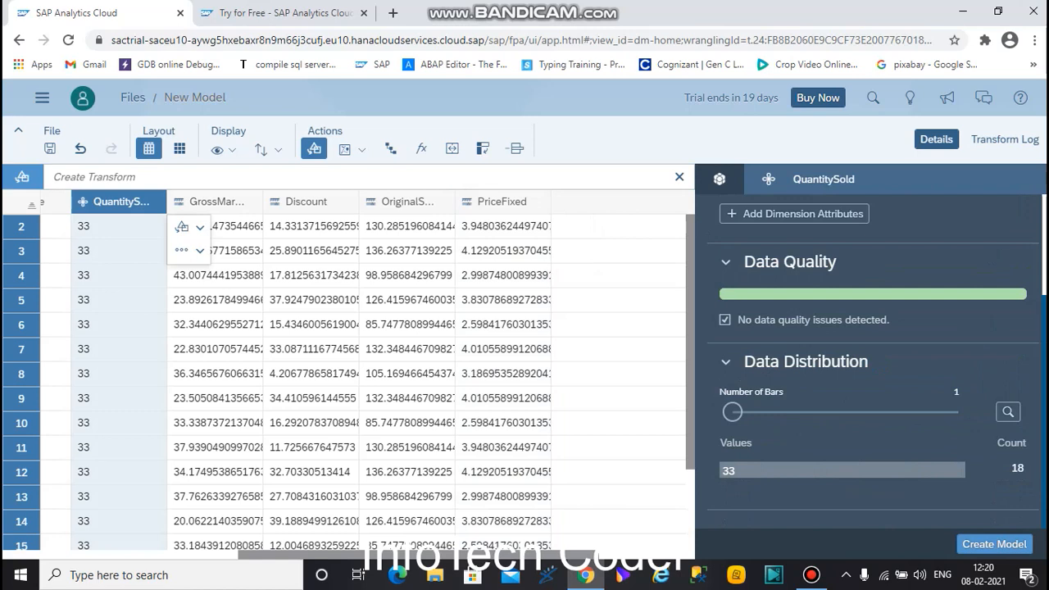
Create the model from the imported data and save it in My Files under the name Location Example.
left_click(994, 544)
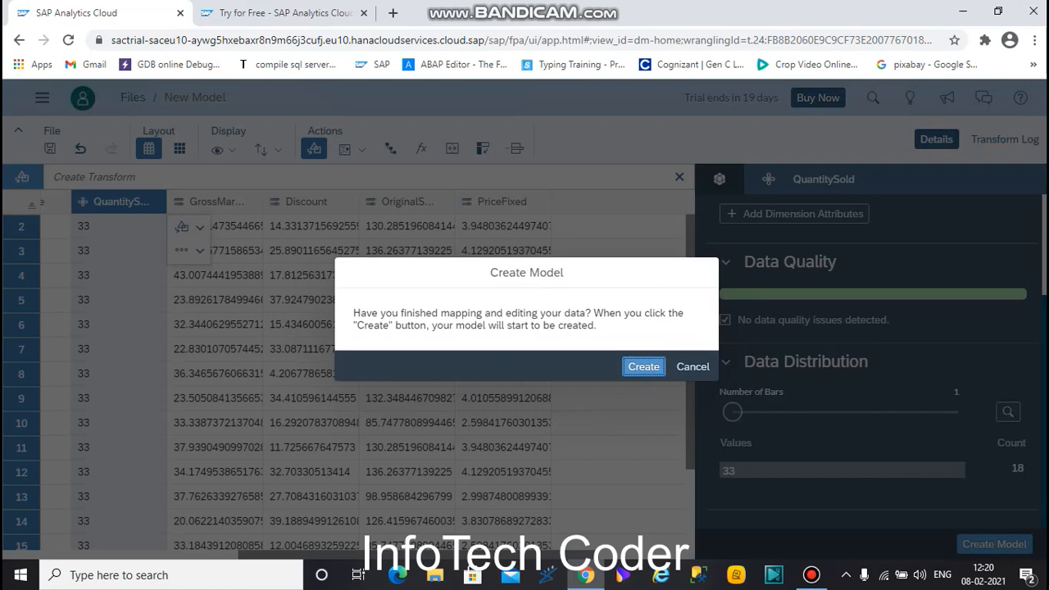
left_click(643, 368)
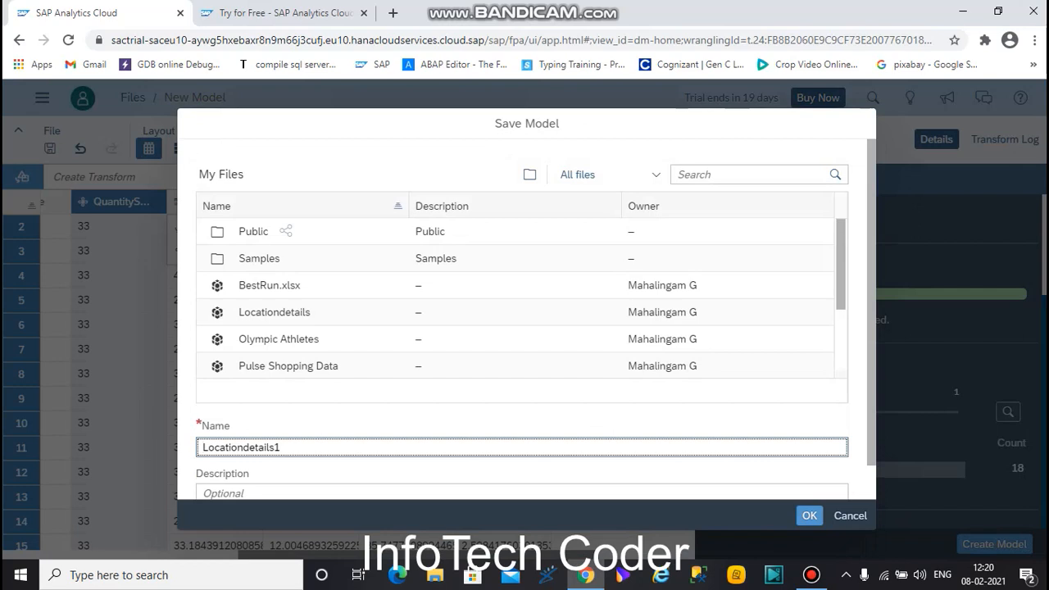
left_click(281, 447)
key("BackSpace")
key("BackSpace")
key("BackSpace")
key("BackSpace")
key("BackSpace")
key("BackSpace")
key("BackSpace")
key("BackSpace")
key("BackSpace")
key("BackSpace")
key("BackSpace")
key("BackSpace")
key("BackSpace")
key("BackSpace")
key("BackSpace")
key("BackSpace")
type("Location Example")
key("Return")
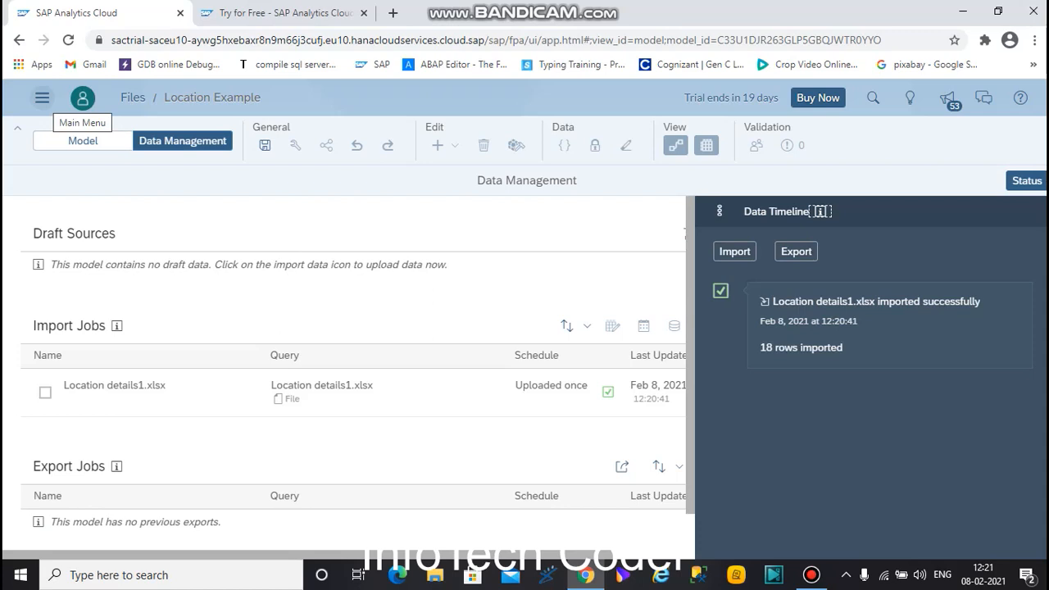
Browse the saved files and open the Location Example model.
left_click(42, 98)
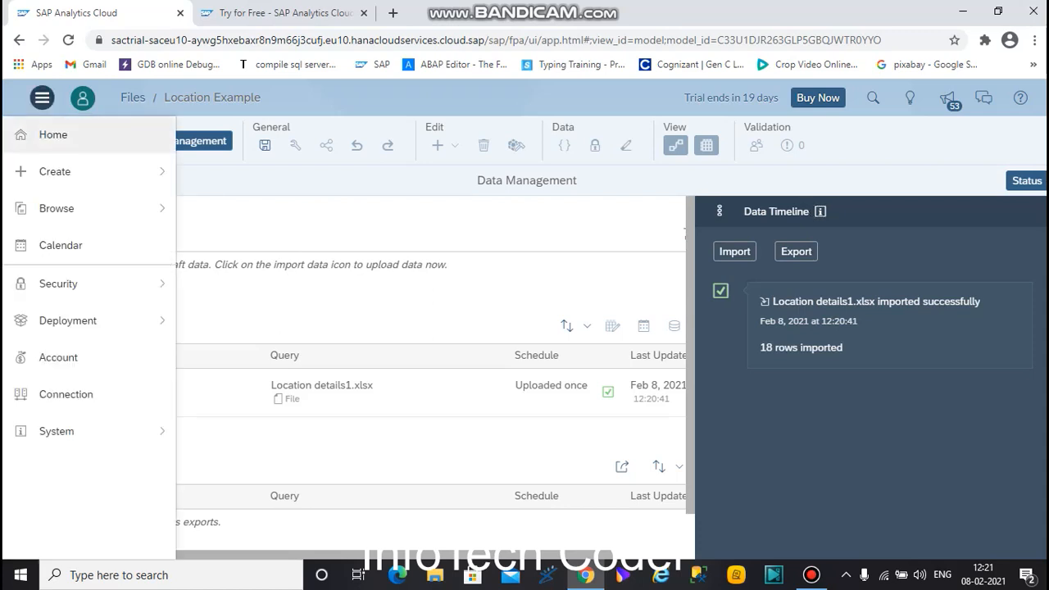
mouse_move(89, 172)
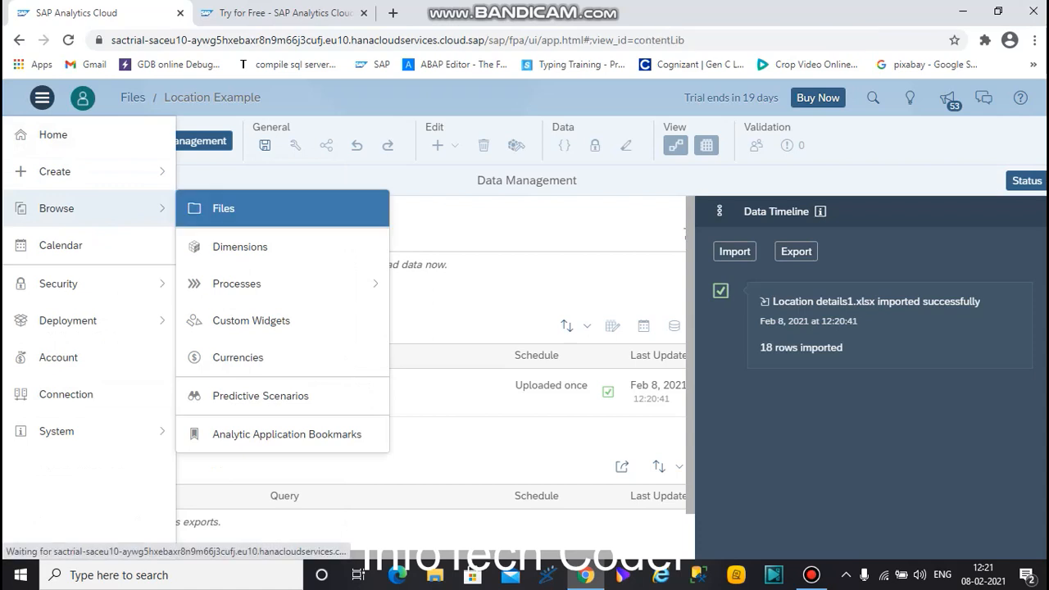
left_click(223, 208)
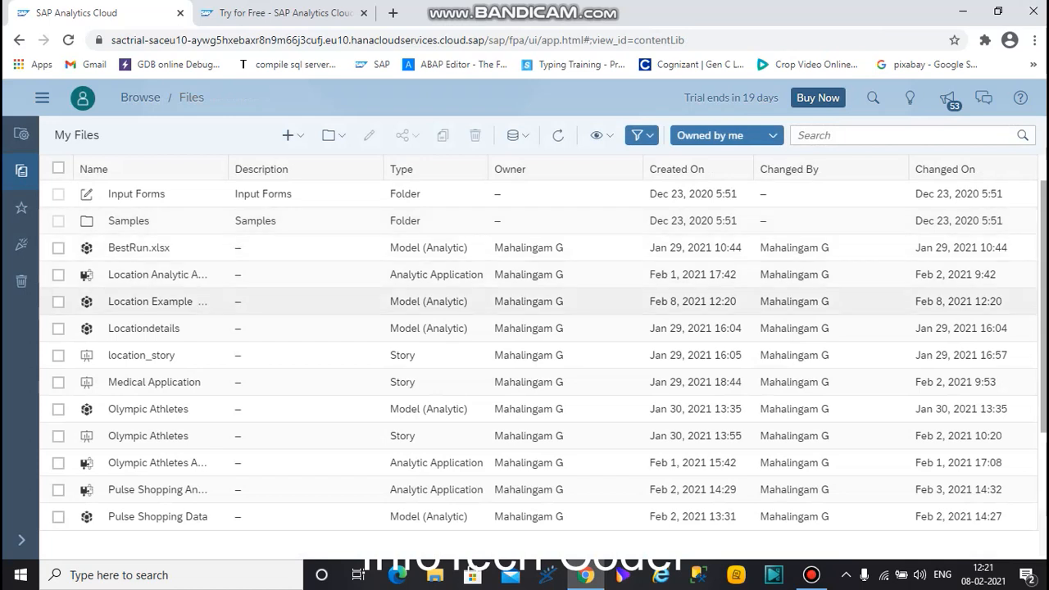
left_click(150, 301)
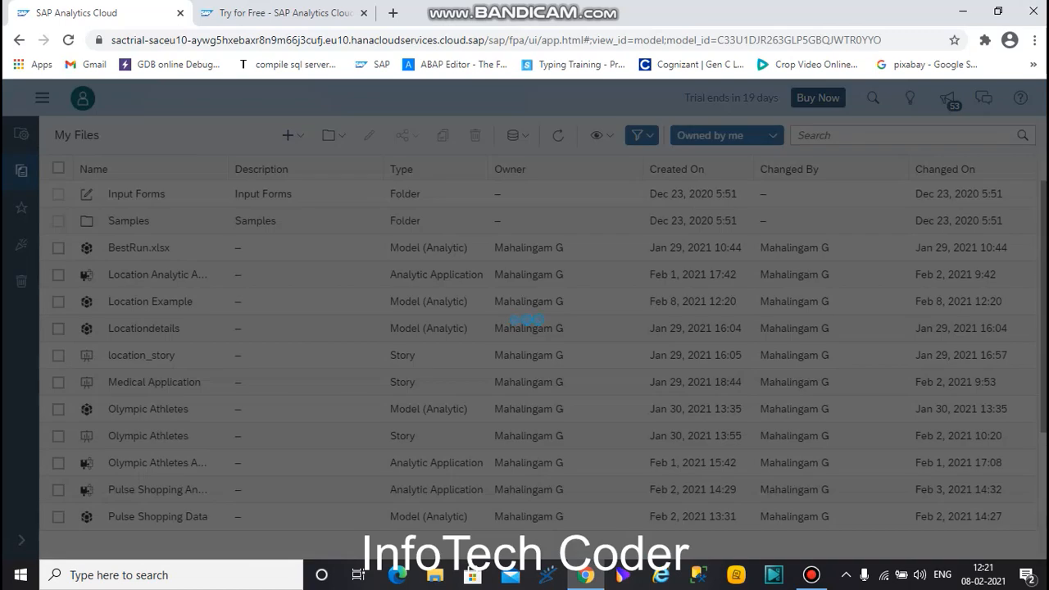